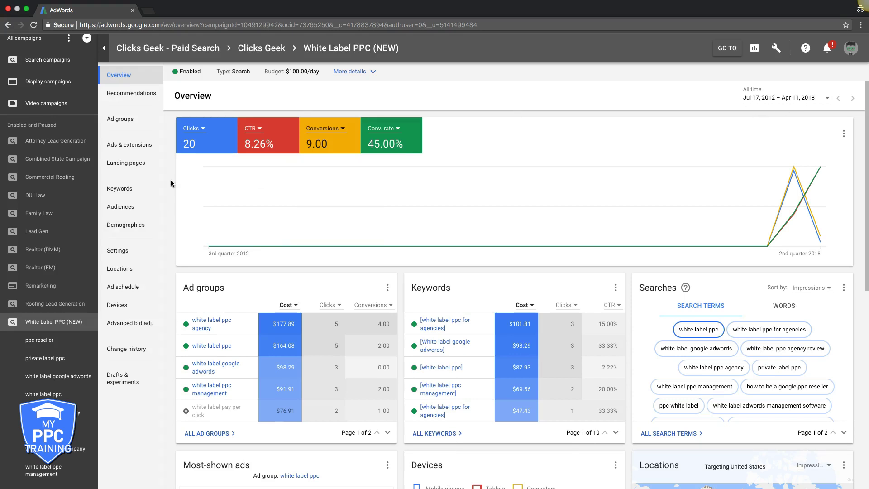
- Review the bid adjustments for computers, tablets and mobile phones in the White Label PPC (NEW) campaign
left_click(132, 257)
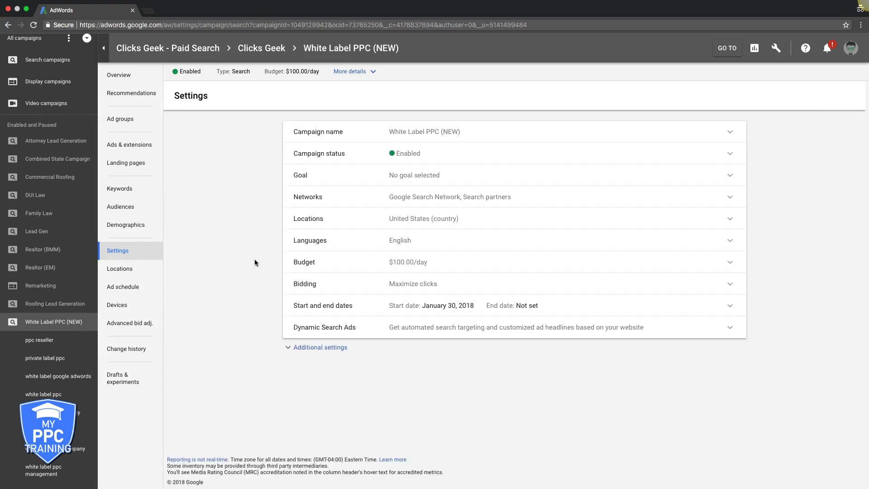
left_click(126, 309)
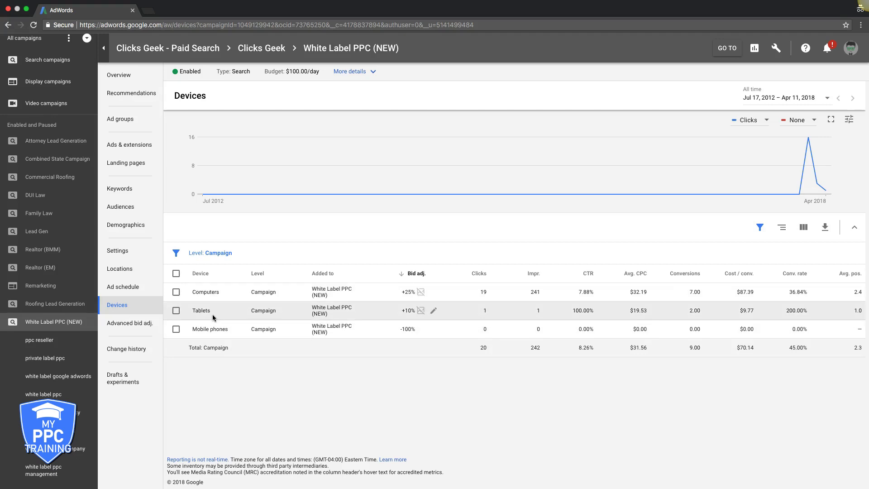
mouse_move(417, 310)
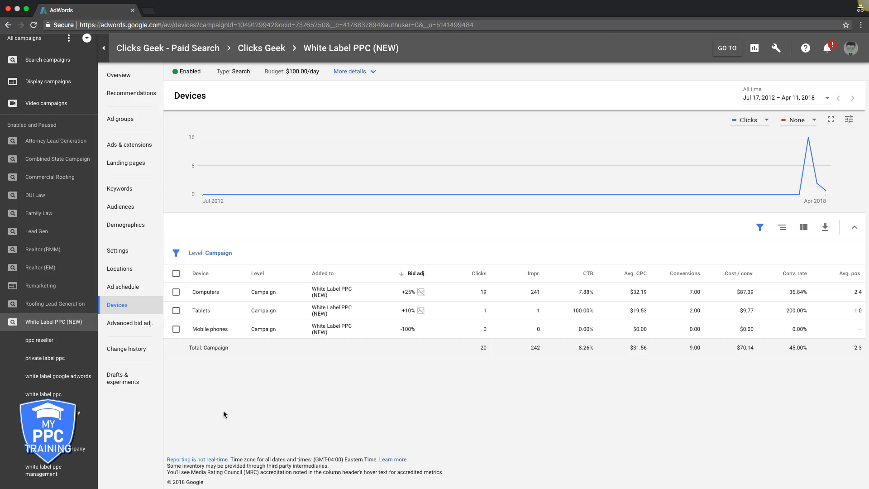
- Review the campaign's search keywords with their clicks, costs, conversions and quality scores
left_click(125, 190)
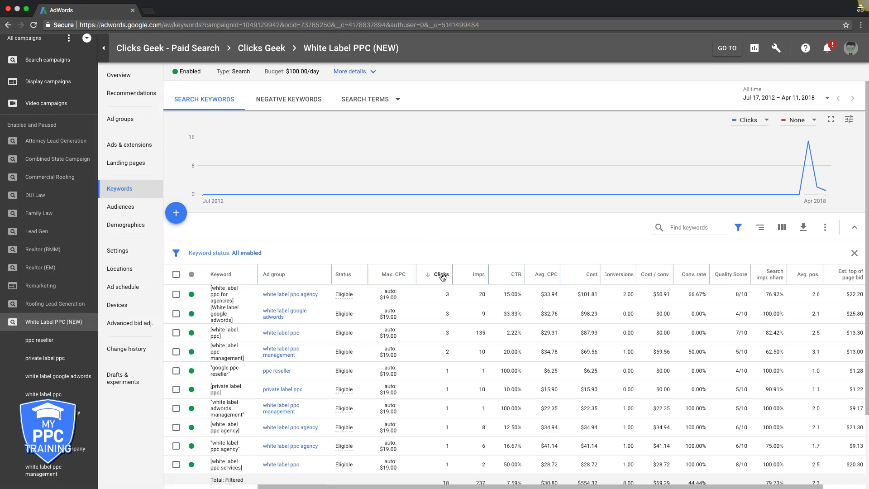
scroll(575, 333, "down", 1)
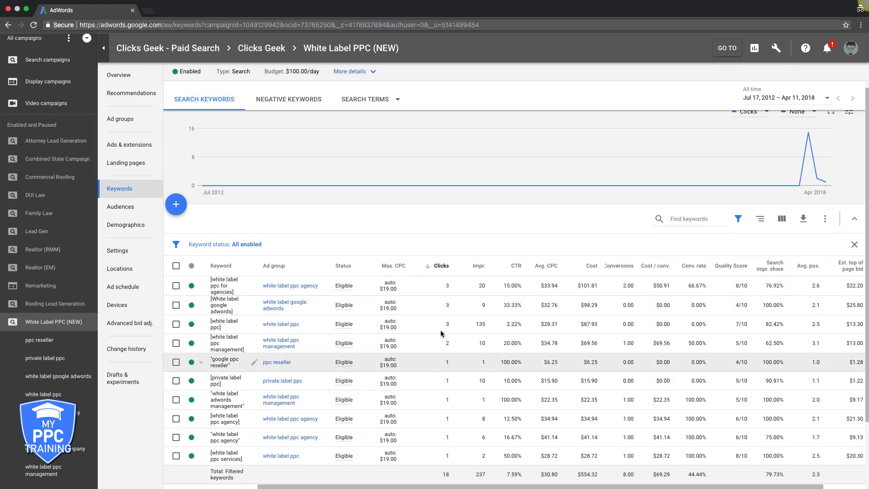
scroll(477, 246, "down", 3)
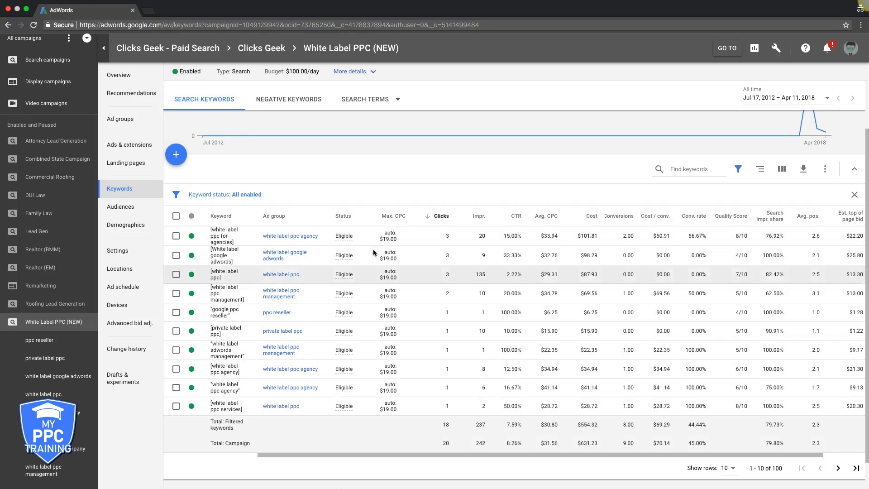
- Open the campaign's bidding settings and examine the maximum CPC bid limit of the Maximize clicks strategy
left_click(123, 254)
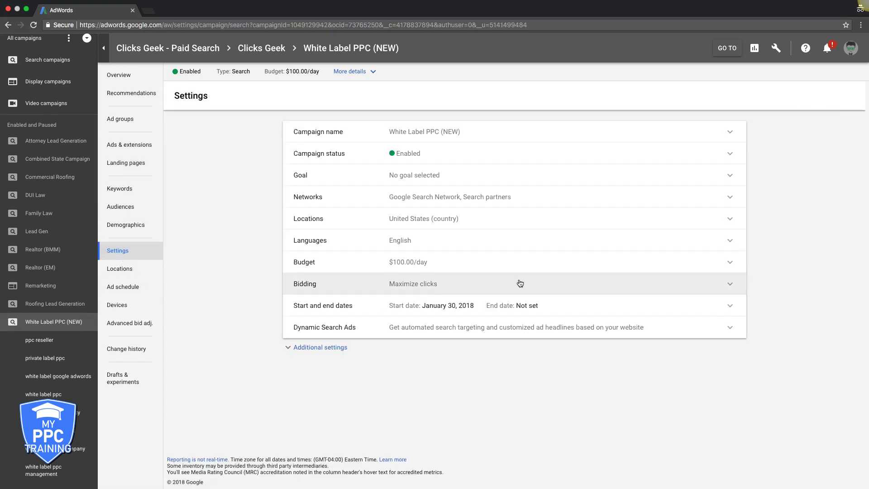
left_click(729, 284)
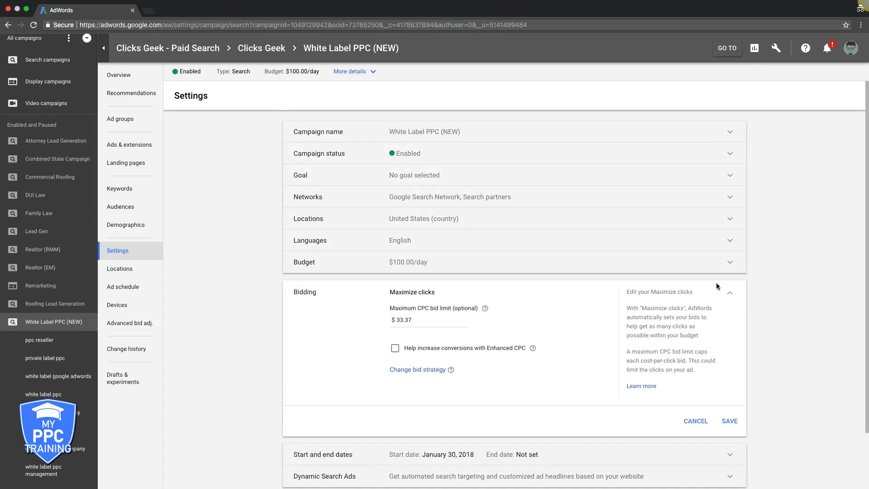
left_click(407, 320)
left_click_drag(400, 319, 403, 317)
left_click(402, 318)
left_click(216, 334)
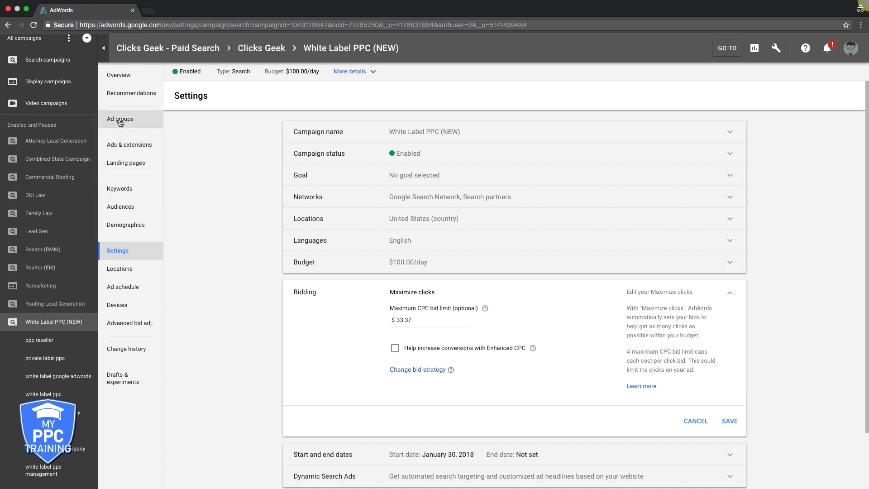
- Open the "white label ppc" ad group and compare the click and conversion performance of its ads
left_click(120, 144)
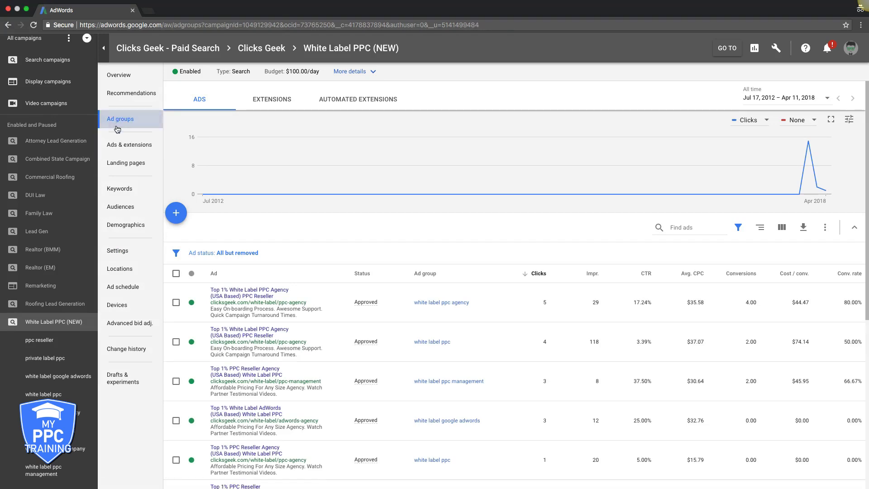
left_click(117, 128)
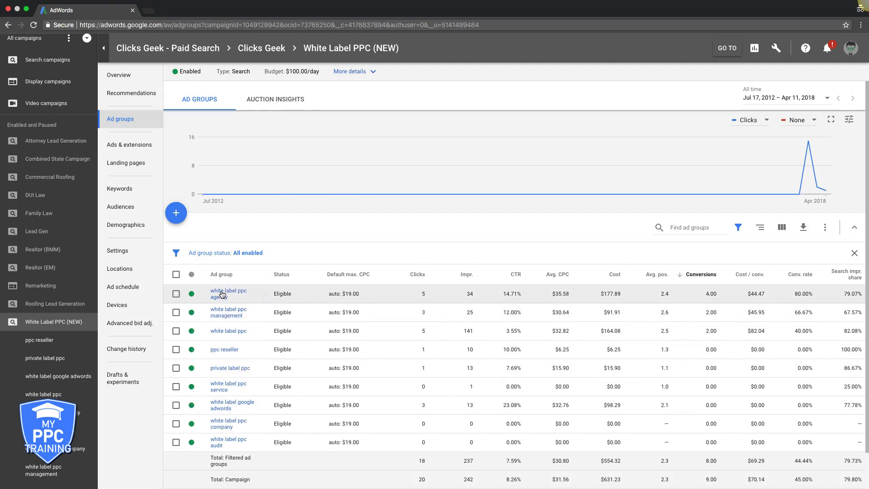
left_click(232, 332)
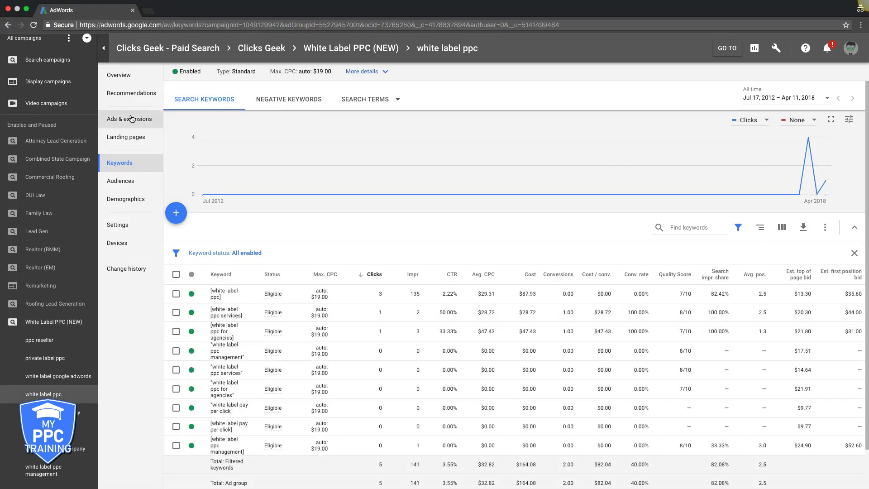
left_click(127, 121)
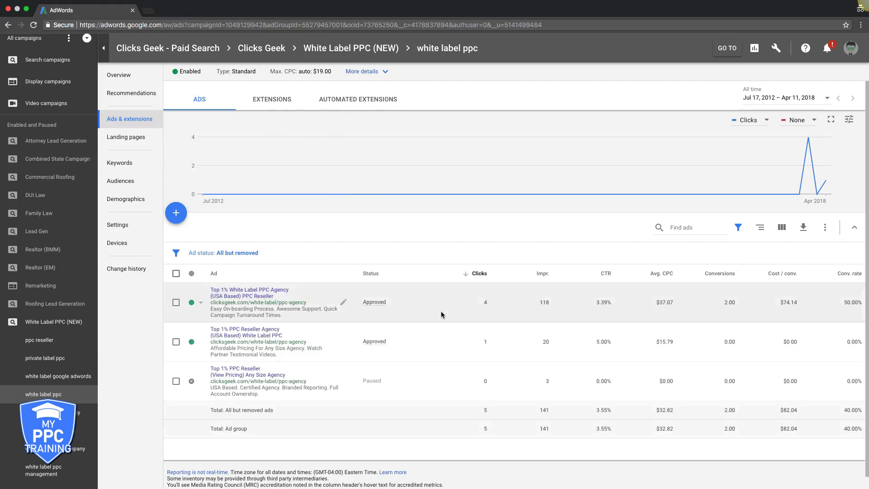
scroll(441, 312, "down", 1)
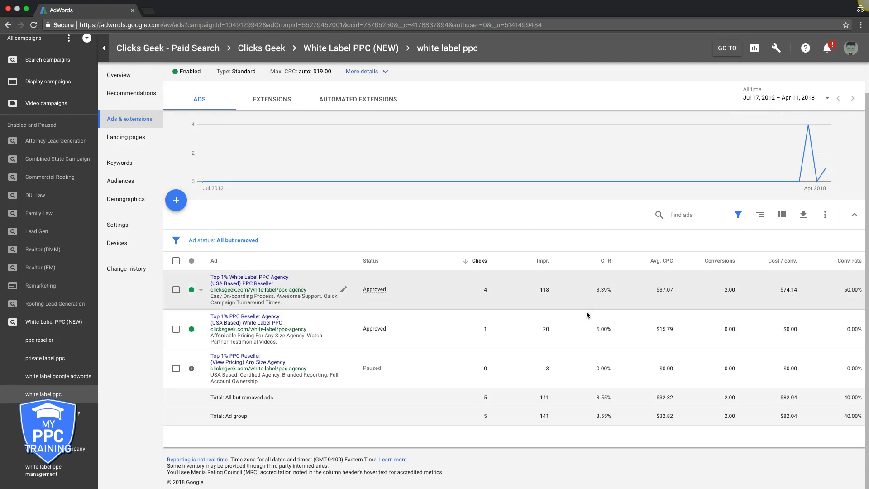
mouse_move(789, 261)
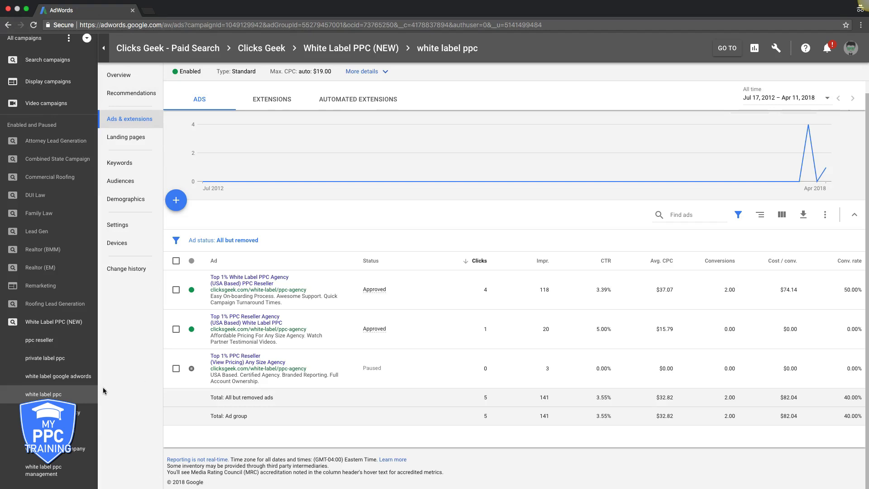
- Return to the White Label PPC (NEW) campaign and open its keyword search terms report
left_click(40, 321)
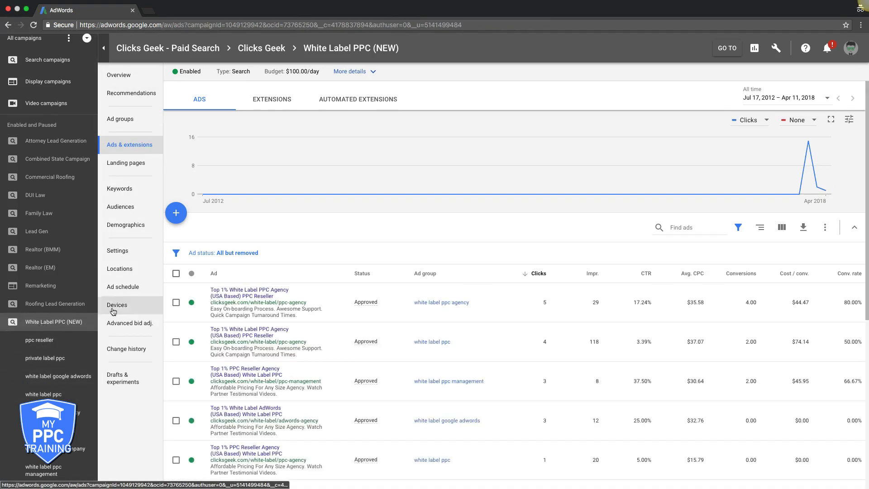
left_click(132, 189)
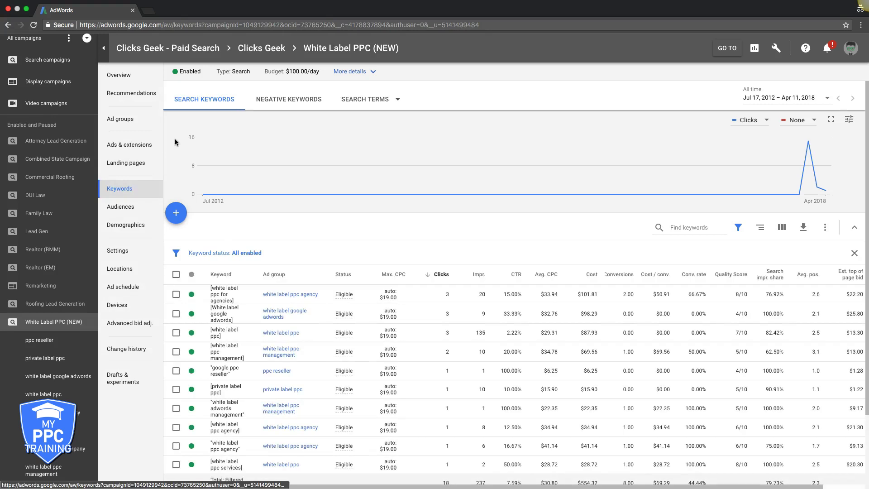
left_click(377, 104)
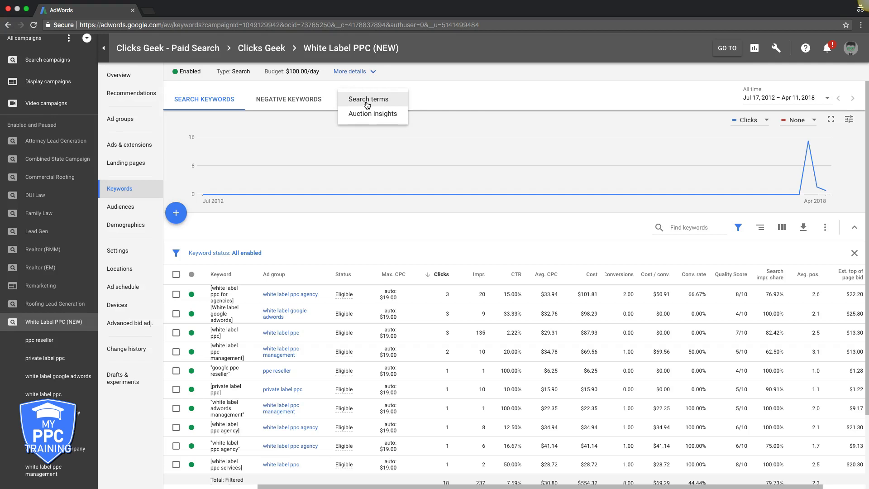
left_click(375, 103)
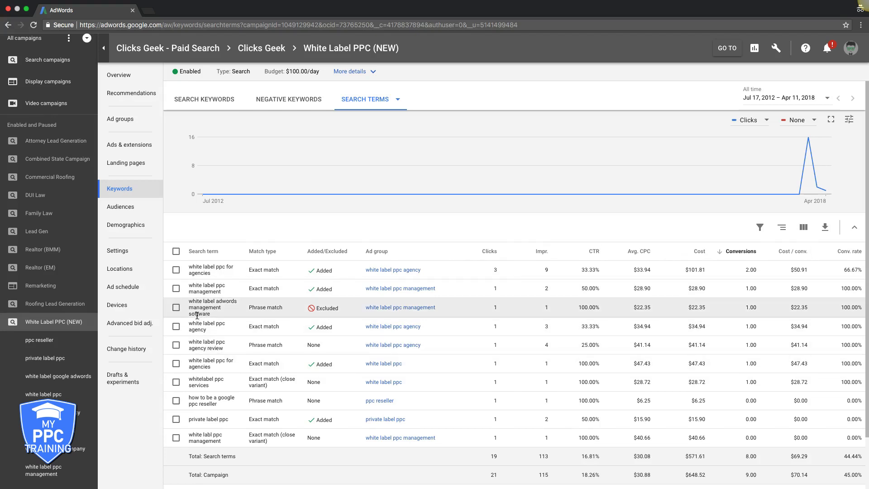
- Draft "white label adwords management software" as a campaign-level negative keyword, cancel the draft and deselect the search term
left_click_drag(210, 313, 189, 313)
left_click(176, 308)
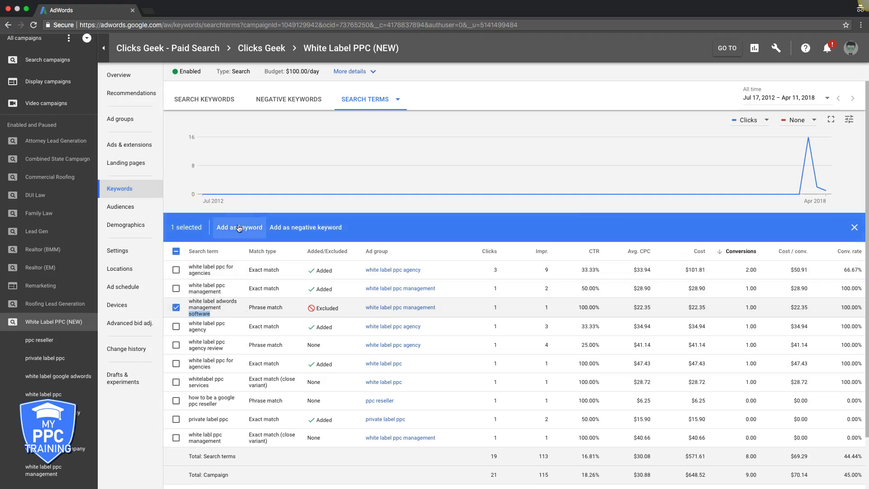
scroll(303, 230, "down", 3)
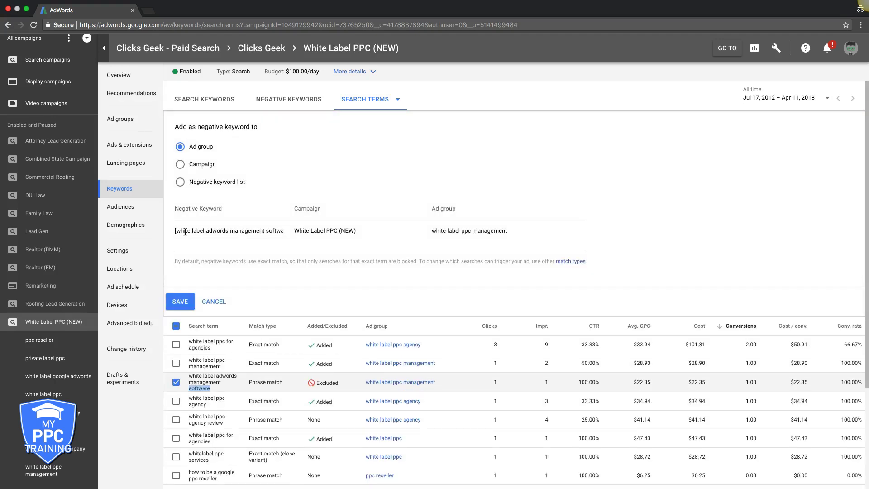
left_click(180, 166)
left_click(219, 302)
left_click(176, 307)
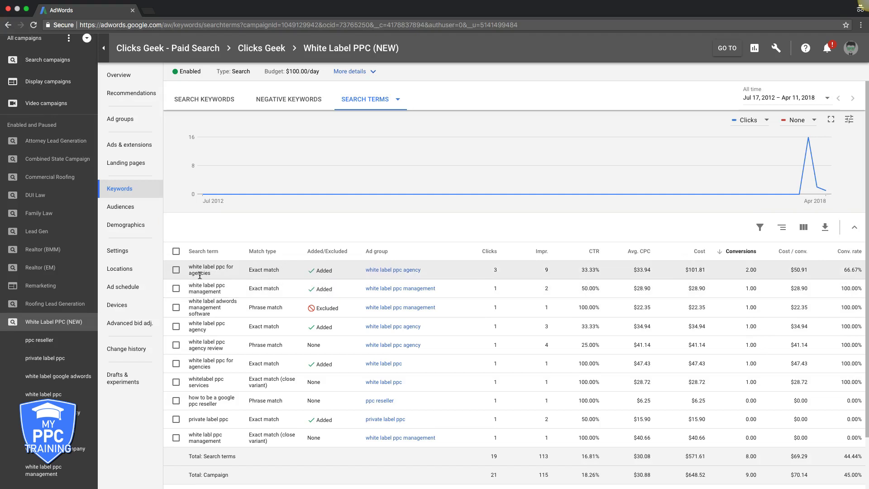
- Start adding "white label ppc for agencies" and "white label ppc management" as keywords, enclosing the first in square brackets for exact match
left_click(176, 270)
left_click(176, 288)
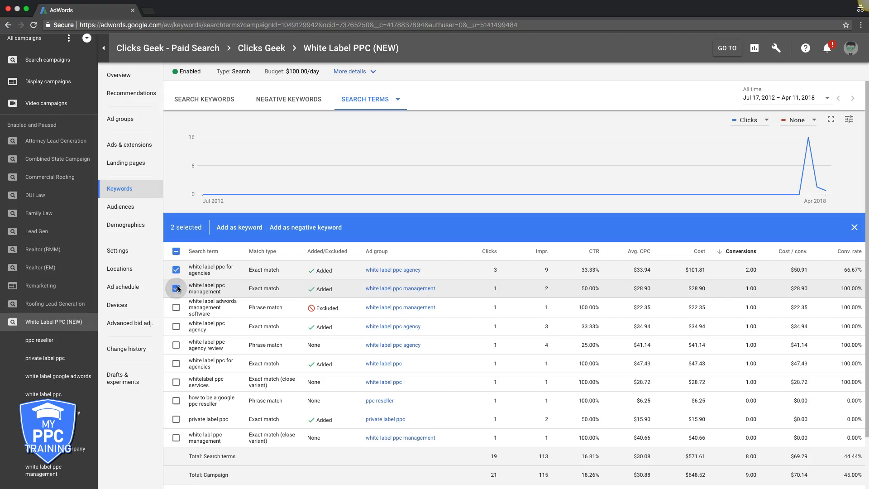
left_click(225, 230)
left_click(175, 169)
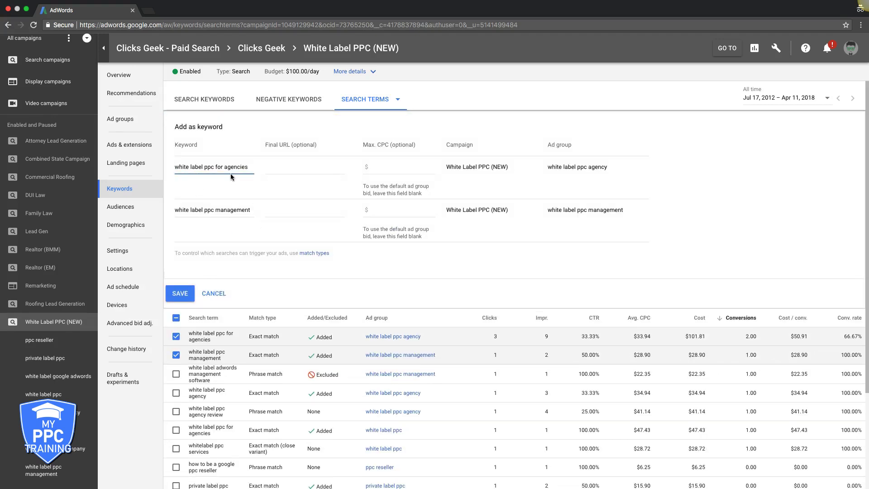
type("[")
left_click(250, 167)
type("]")
- Start bracketing the second keyword, "white label ppc management", cancel the keyword additions and deselect both search terms
left_click(175, 210)
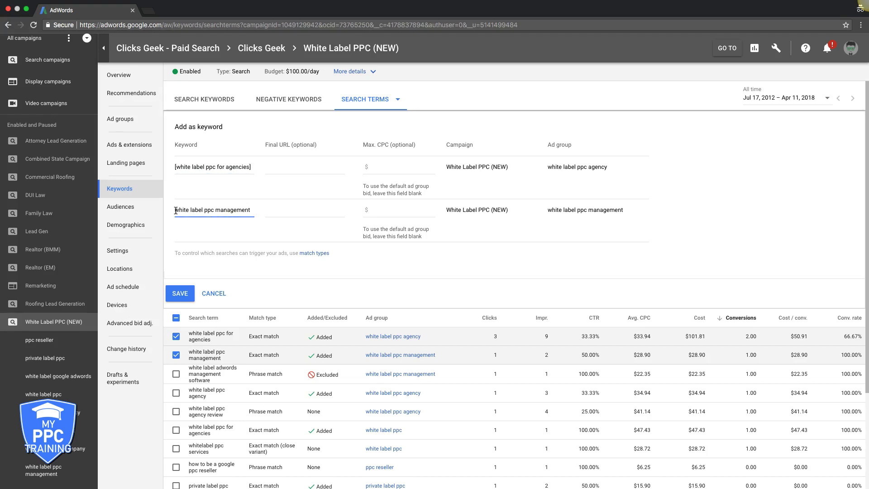
type("[\"")
left_click(218, 296)
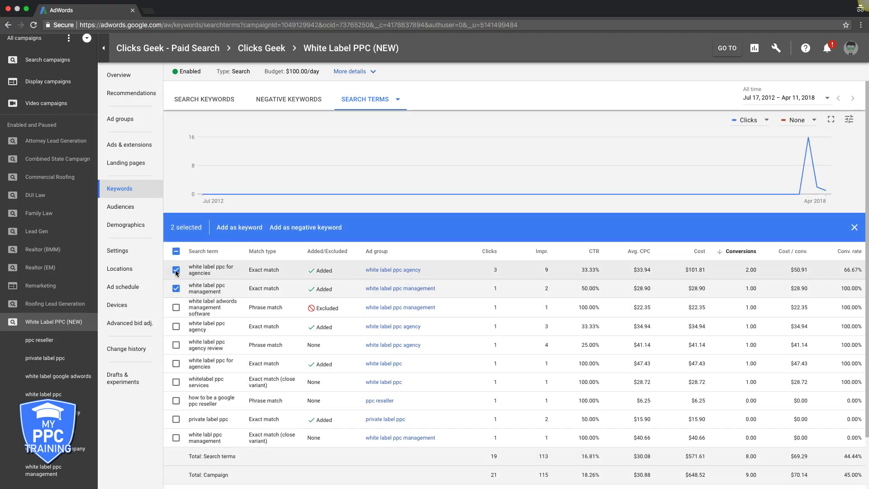
left_click(176, 270)
left_click(176, 288)
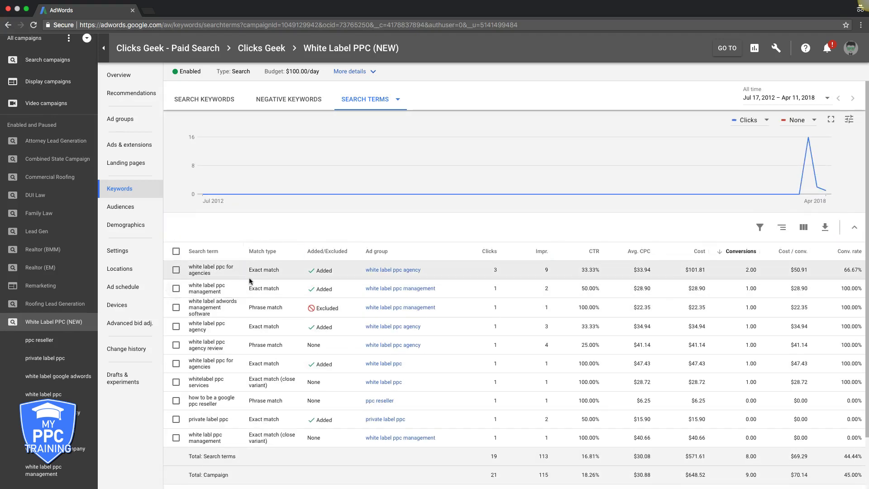